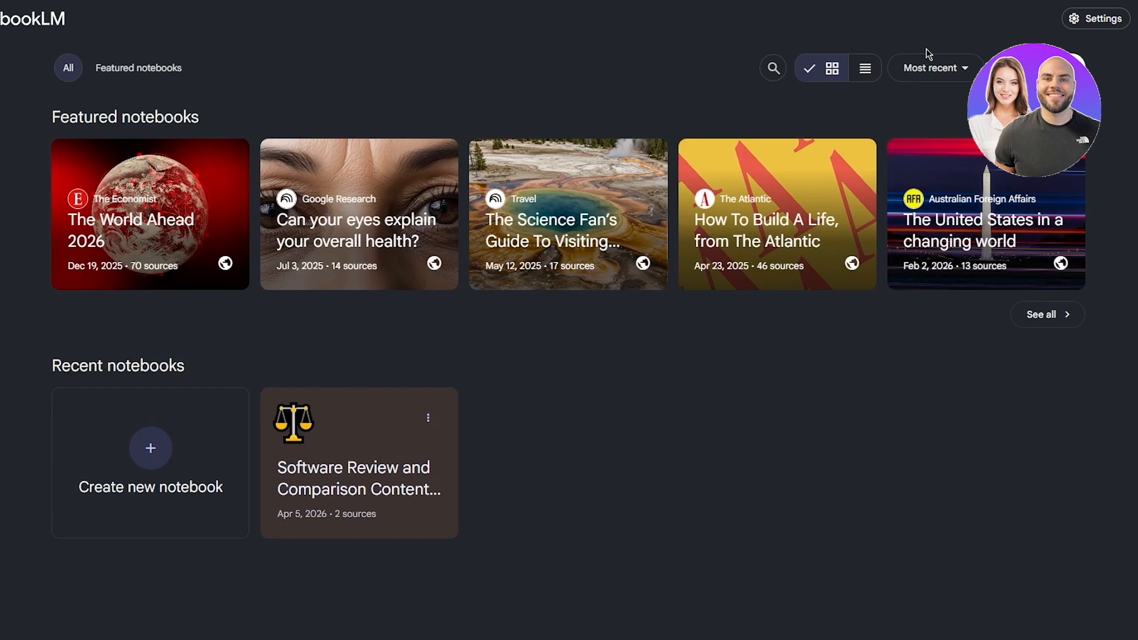
Step: Create a new notebook, run a web research for "create resentation on world war 2", and import the found sources
{"action": "left_click", "coordinate": [1036, 68]}
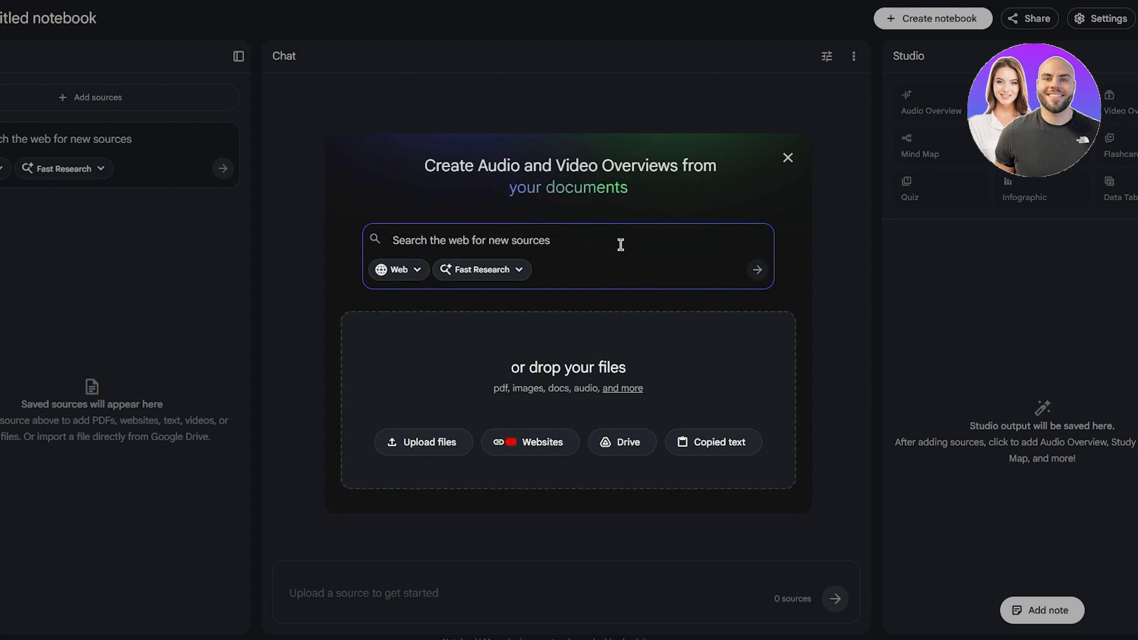
{"action": "type", "text": "create"}
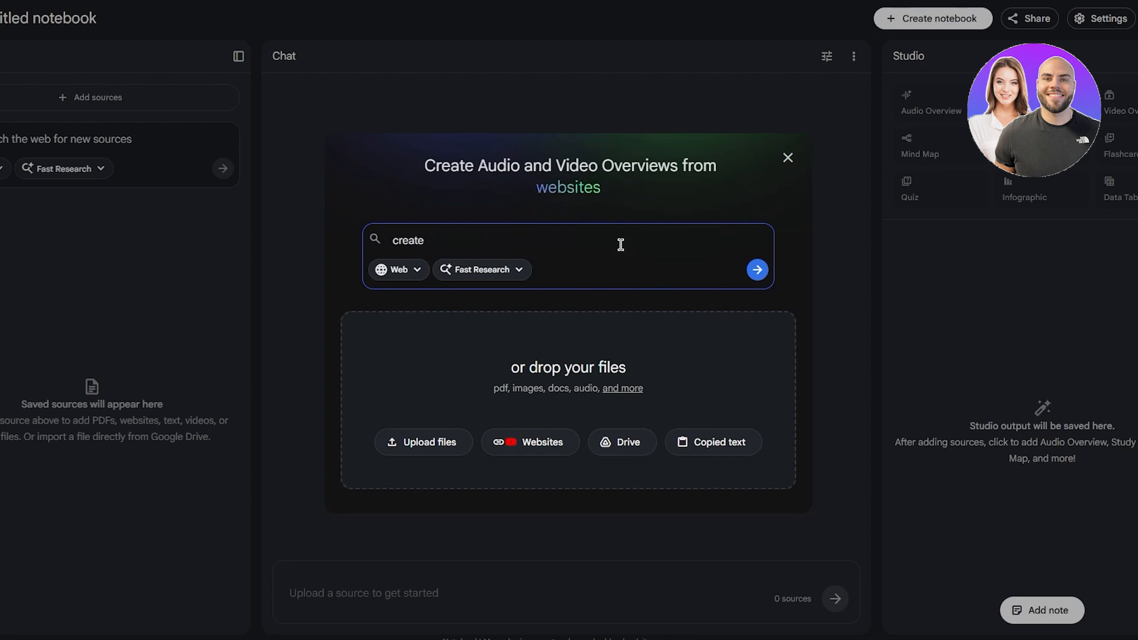
{"action": "type", "text": " resentati"}
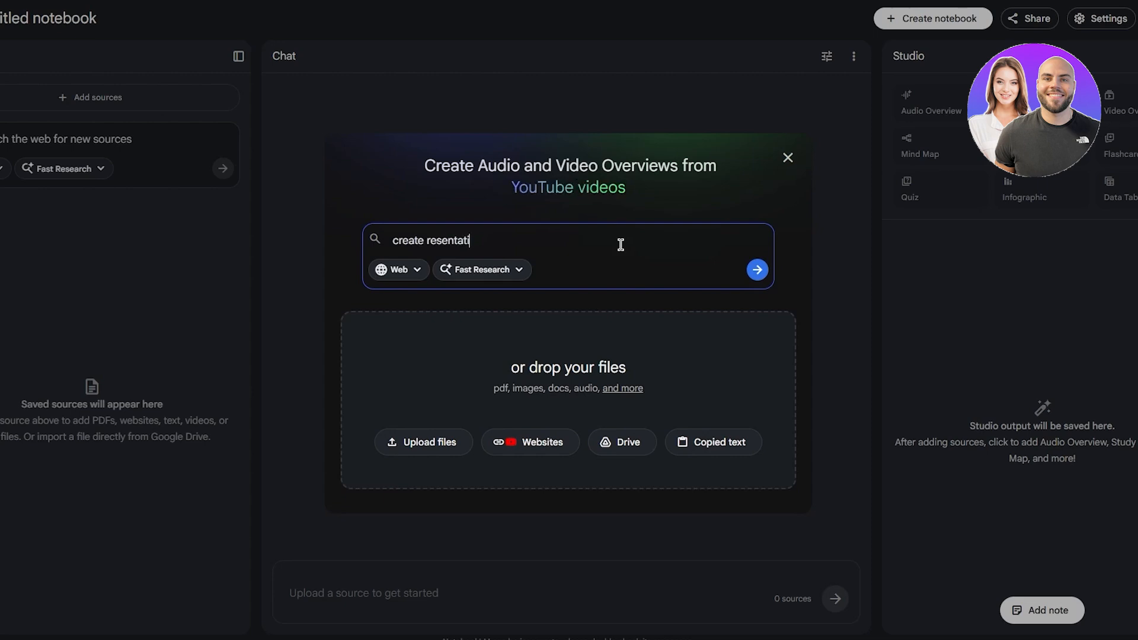
{"action": "type", "text": "on on"}
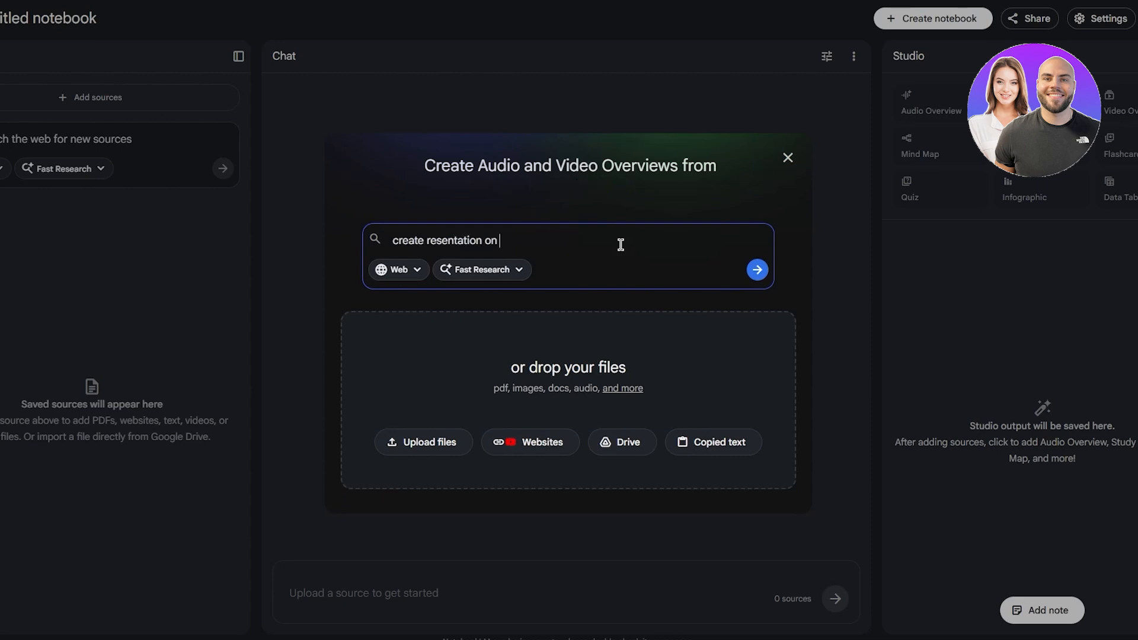
{"action": "type", "text": " wo"}
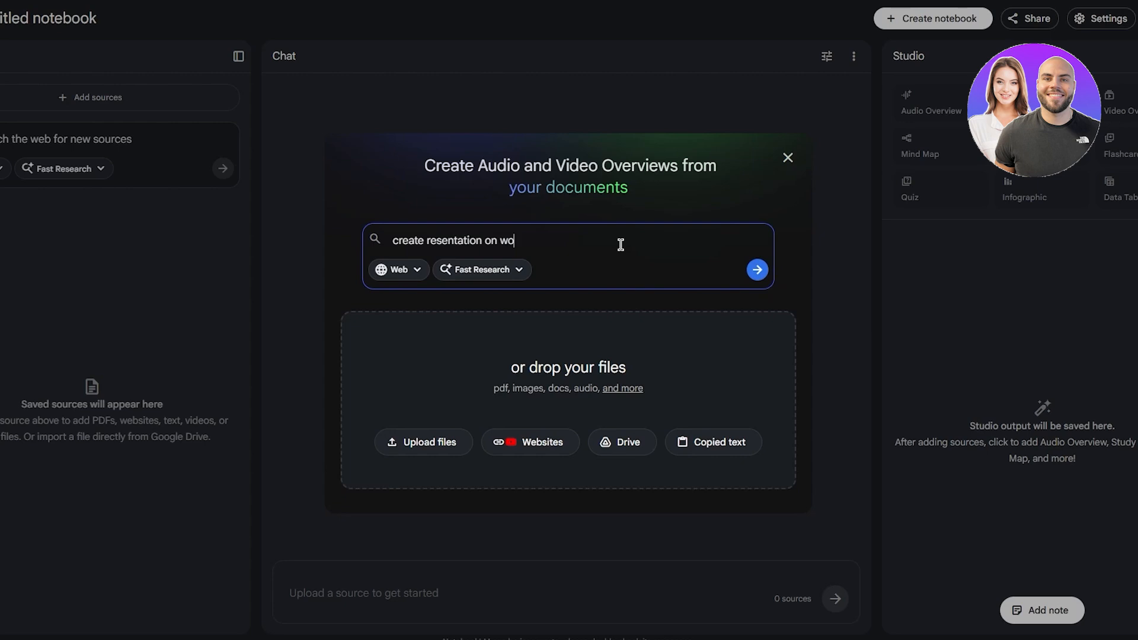
{"action": "type", "text": "rld w"}
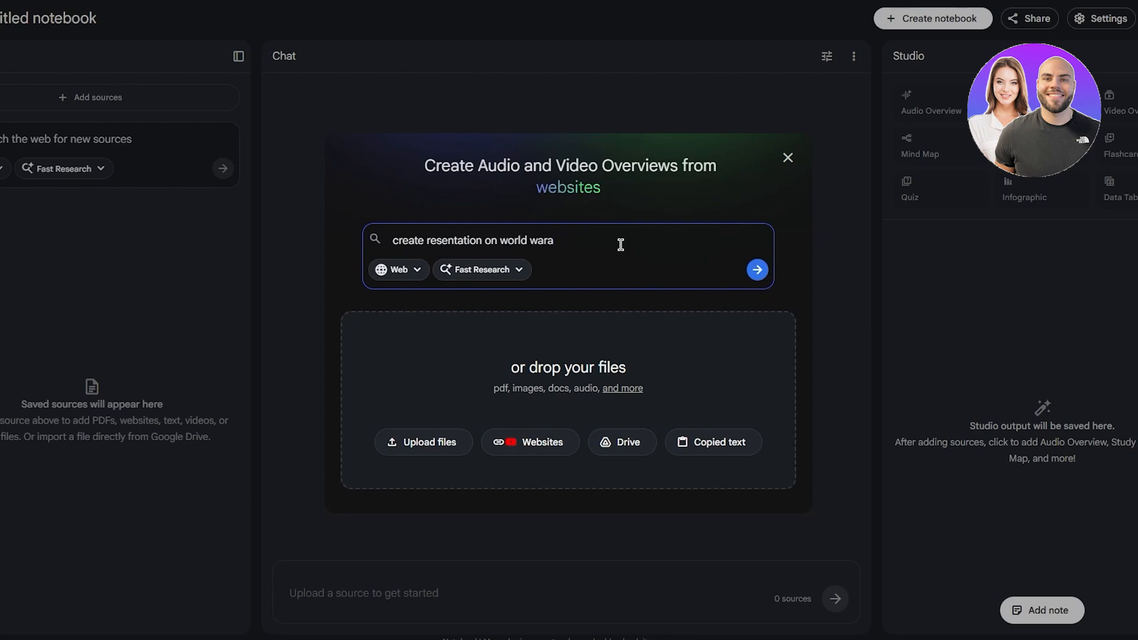
{"action": "type", "text": "ar 2"}
{"action": "key", "text": "Return"}
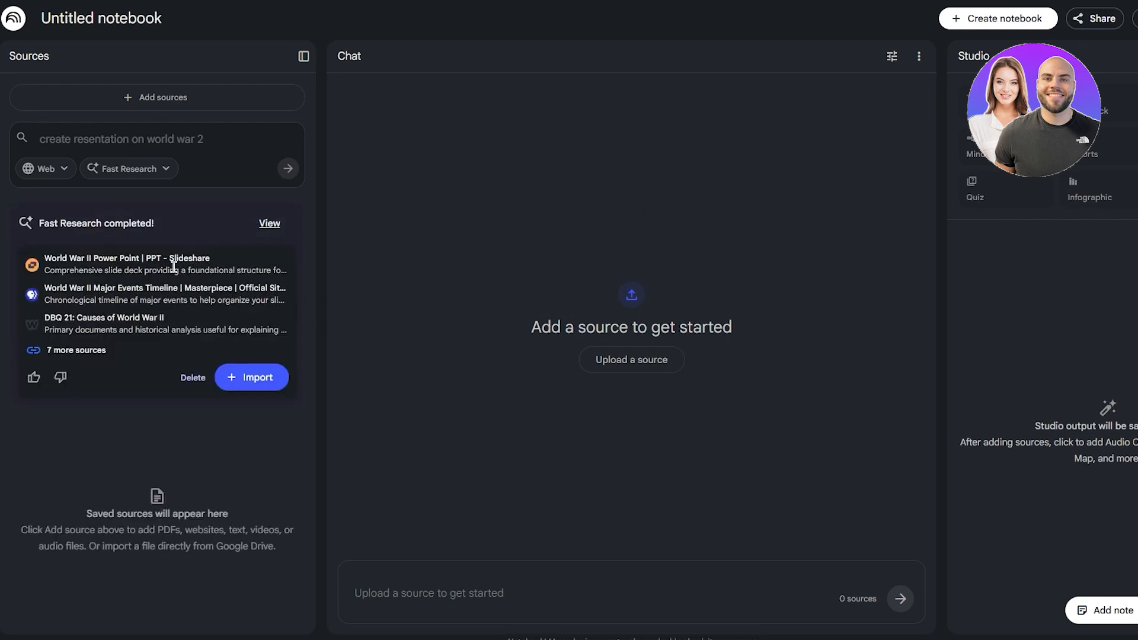
{"action": "left_click", "coordinate": [243, 379]}
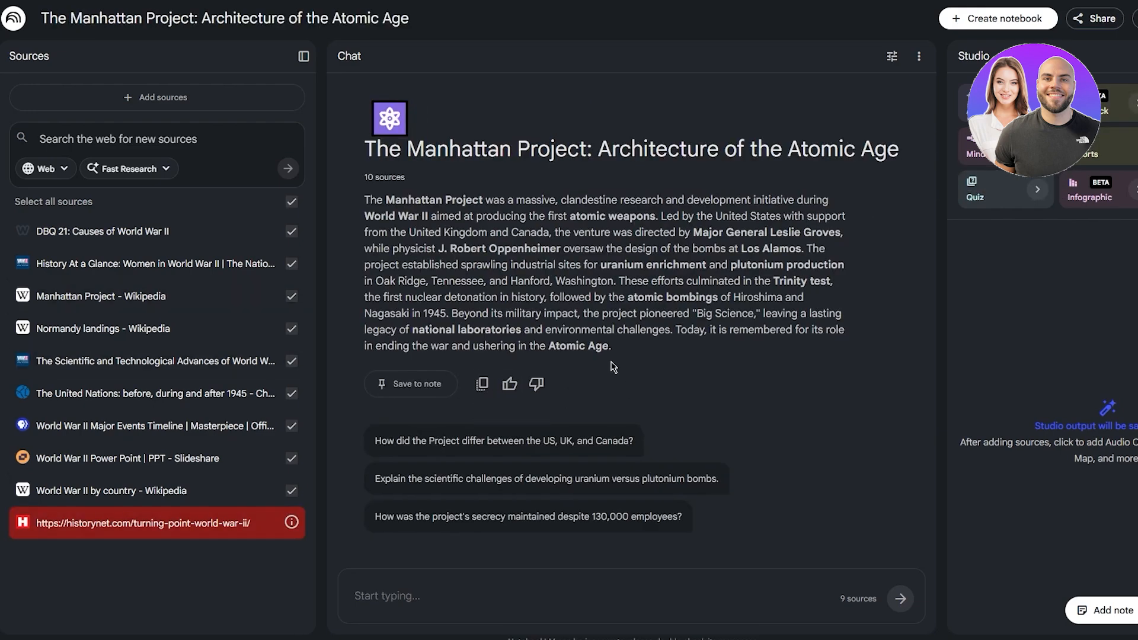
Step: Ask the notebook chat to "creaate a rresentation out of this"
{"action": "left_click", "coordinate": [470, 589]}
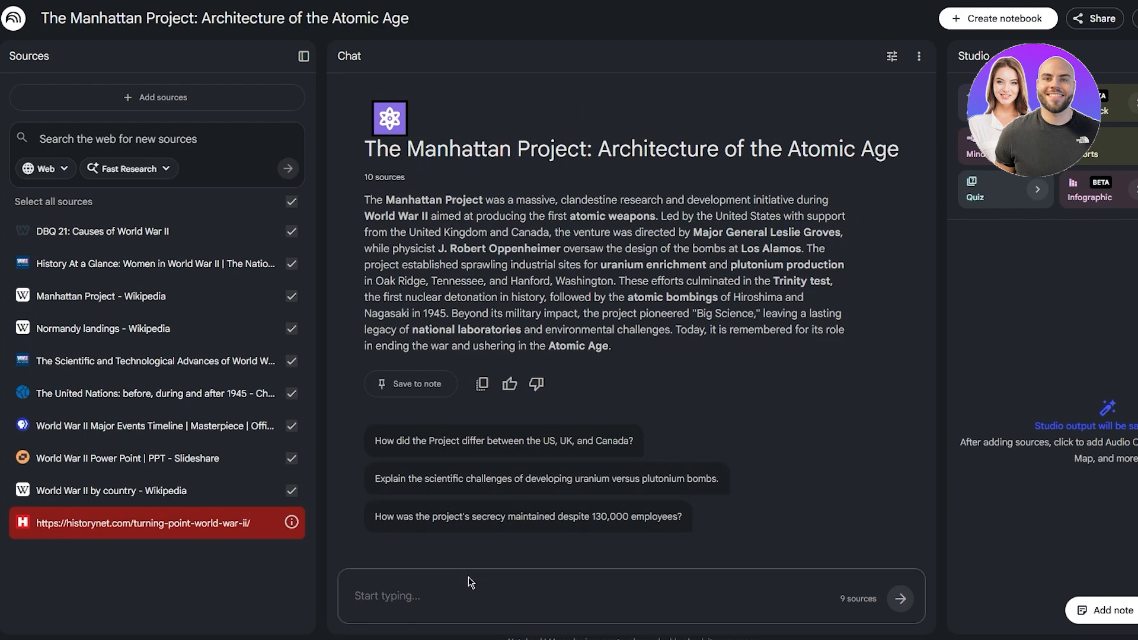
{"action": "type", "text": "creaate a "}
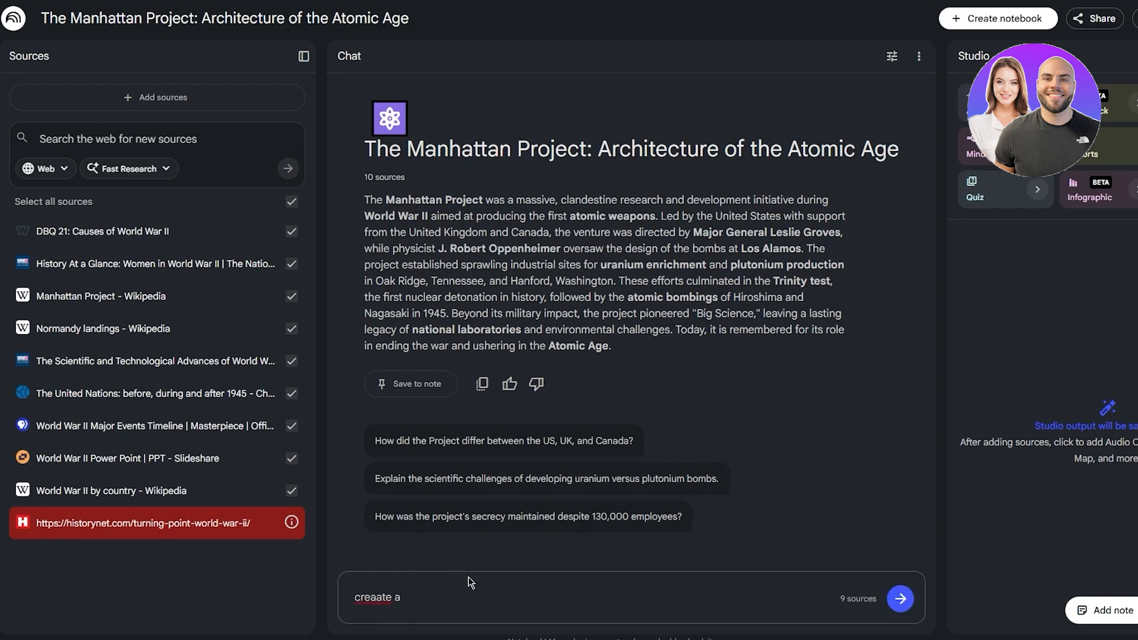
{"action": "type", "text": "rresentation out of this"}
{"action": "key", "text": "Return"}
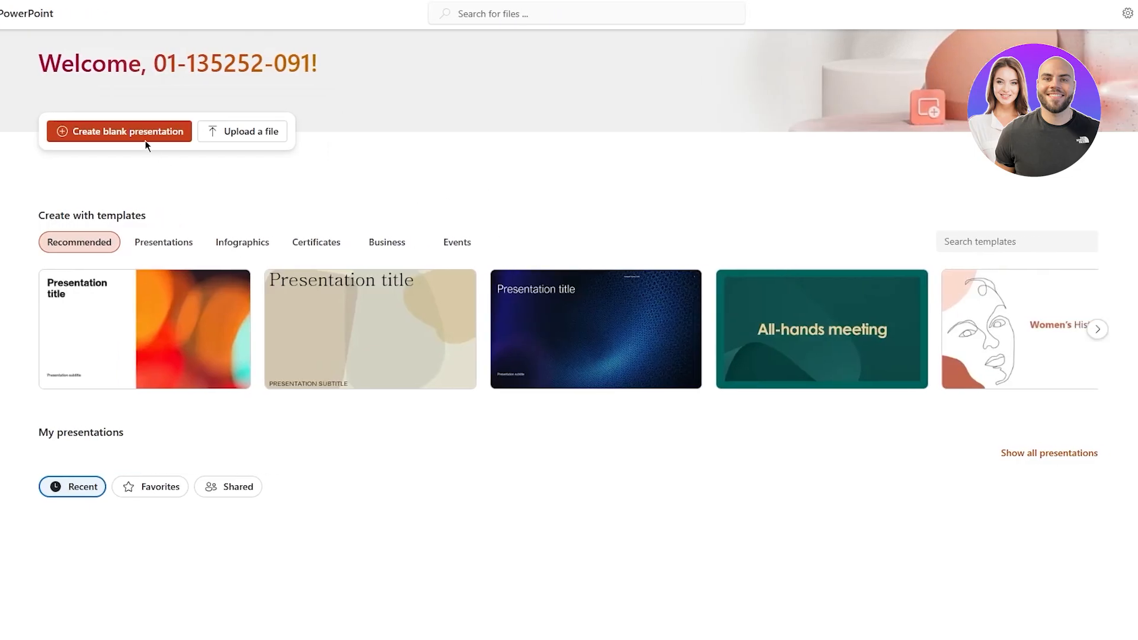
Step: Switch to PowerPoint, create a blank presentation, and delete both placeholders from its first slide
{"action": "left_click", "coordinate": [113, 140]}
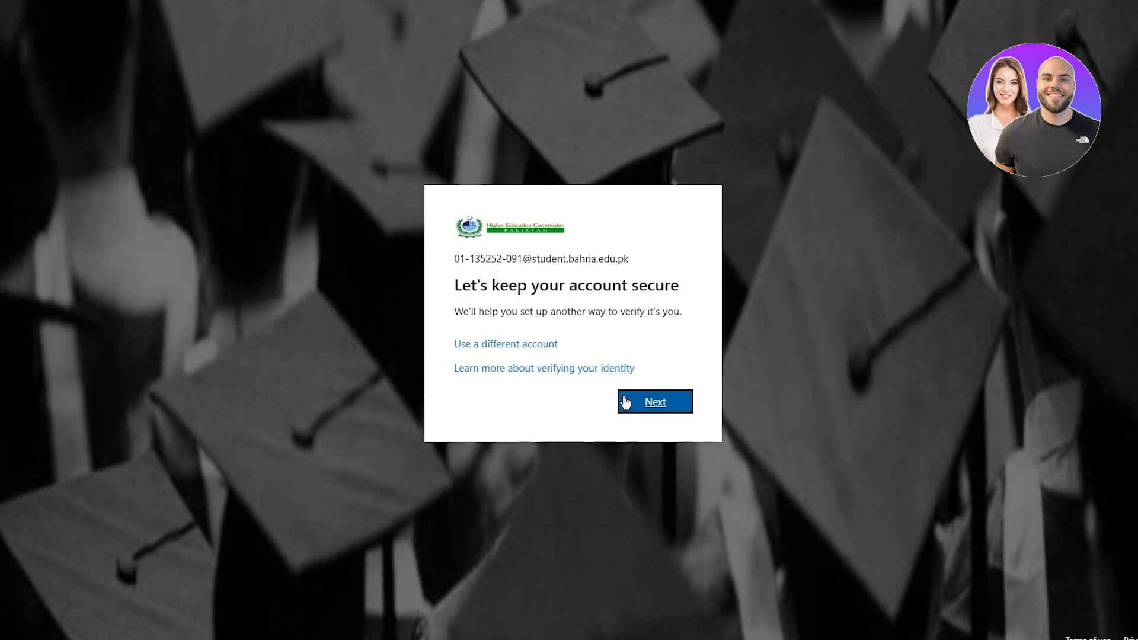
{"action": "left_click", "coordinate": [625, 403]}
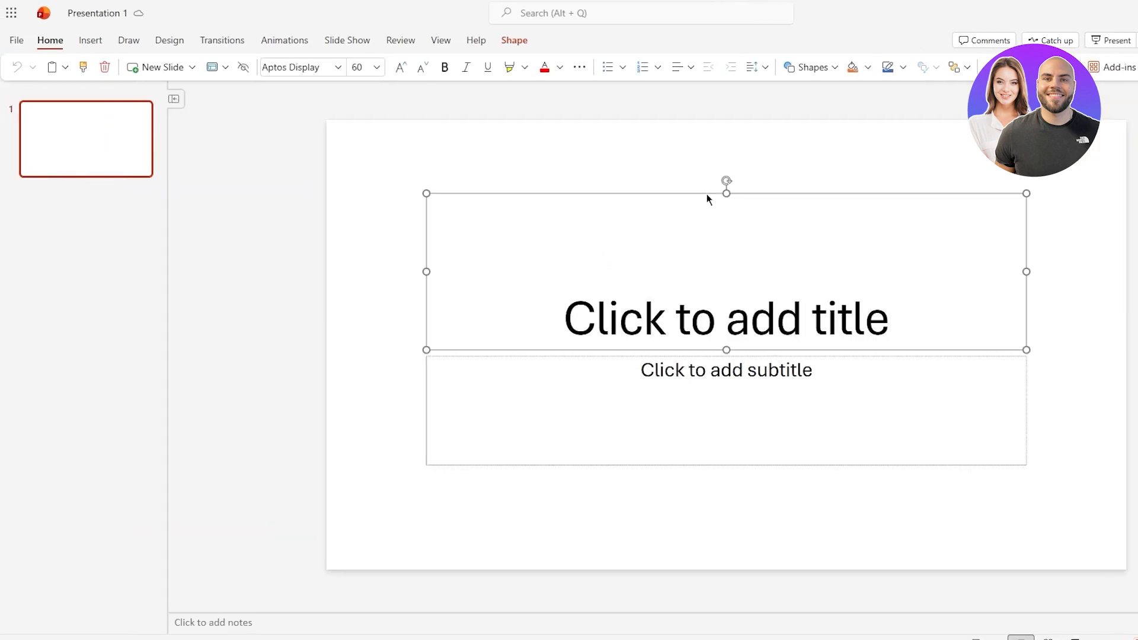
{"action": "key", "text": "Delete"}
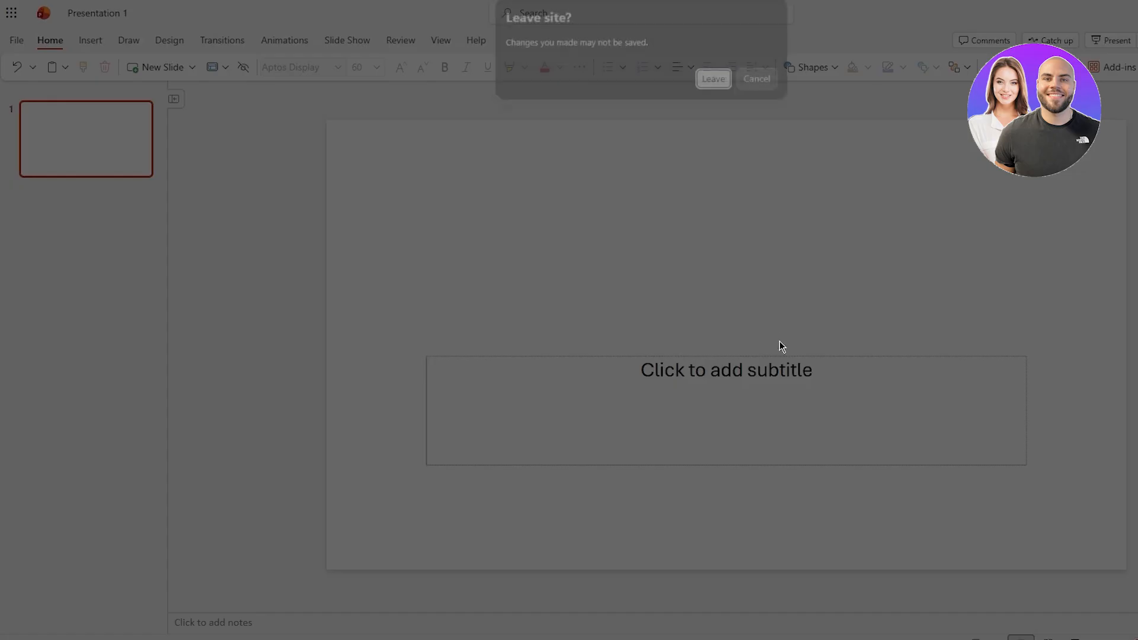
{"action": "left_click", "coordinate": [760, 79]}
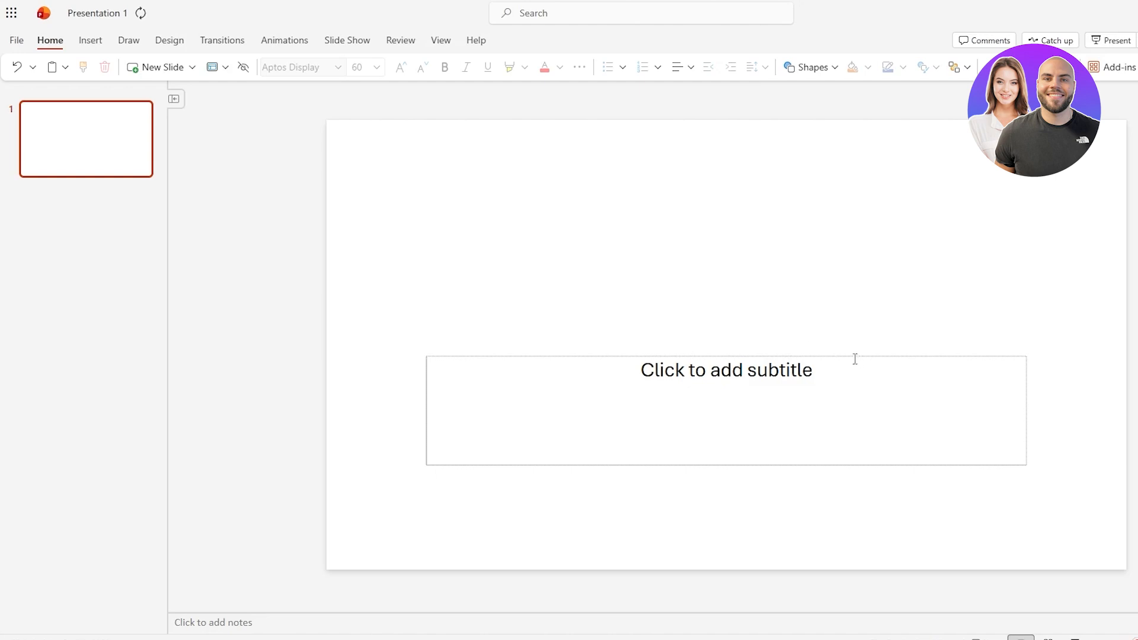
{"action": "left_click", "coordinate": [748, 359]}
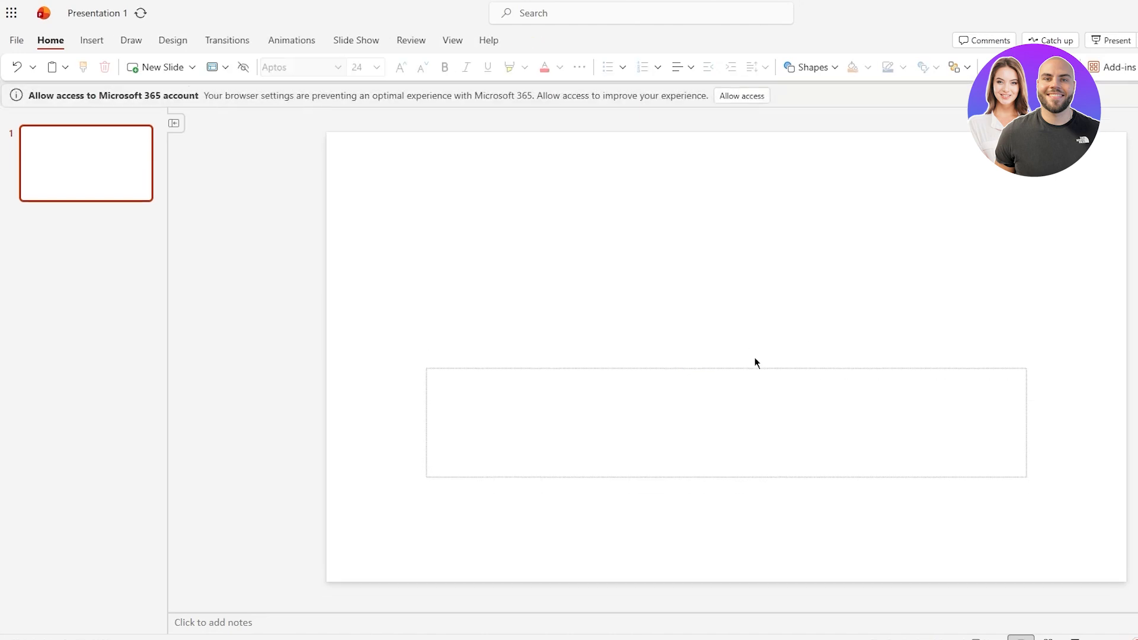
{"action": "left_click", "coordinate": [712, 380]}
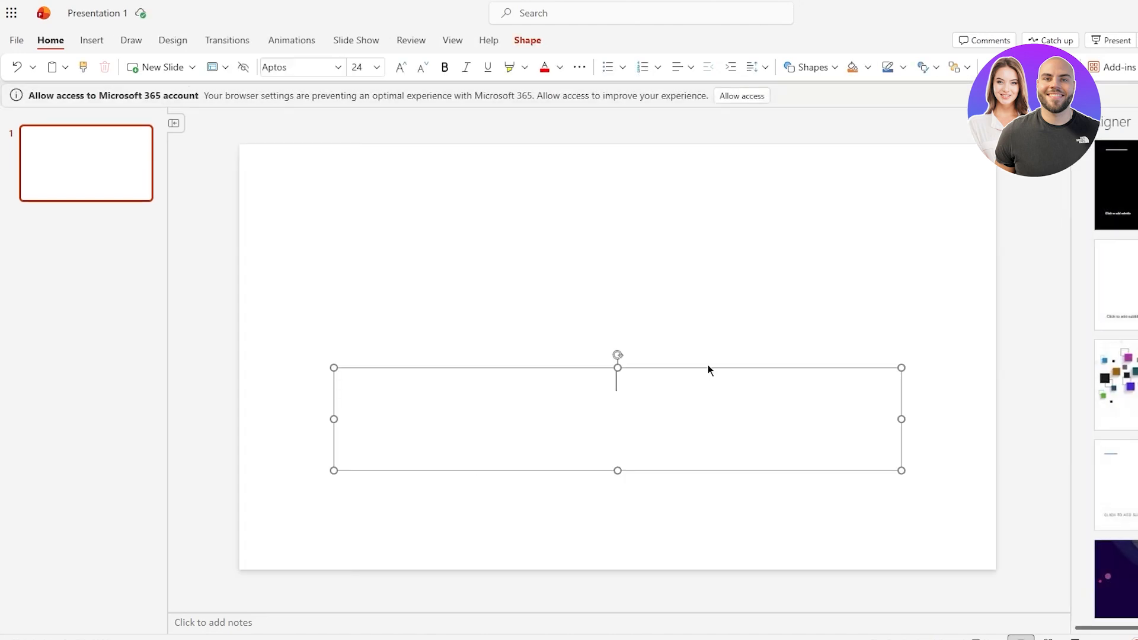
{"action": "left_click", "coordinate": [696, 368]}
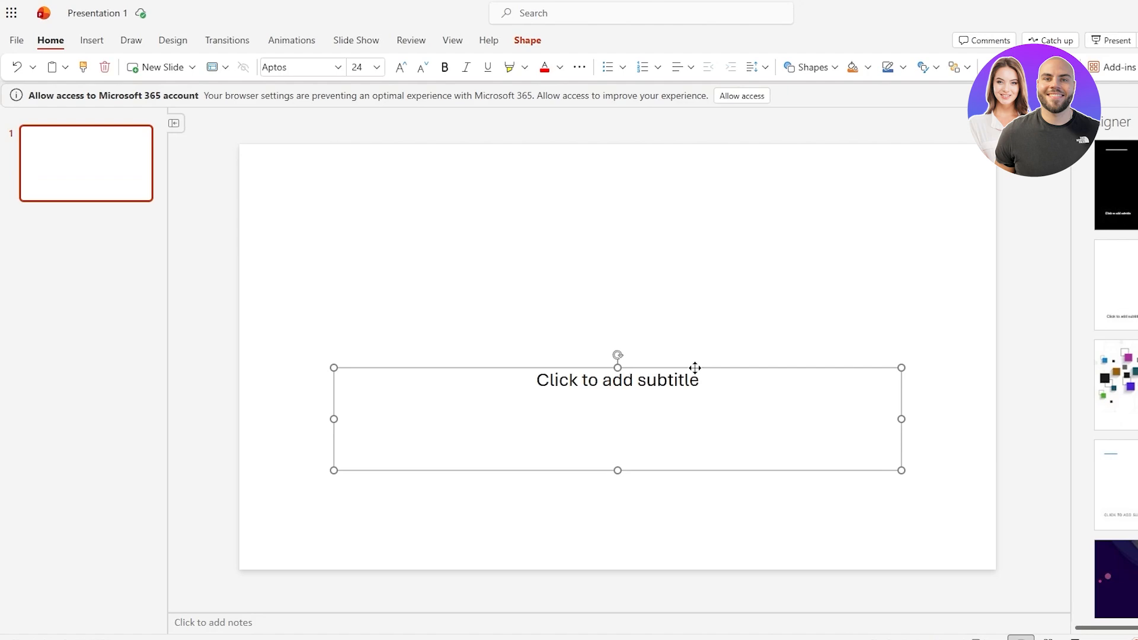
{"action": "key", "text": "Delete"}
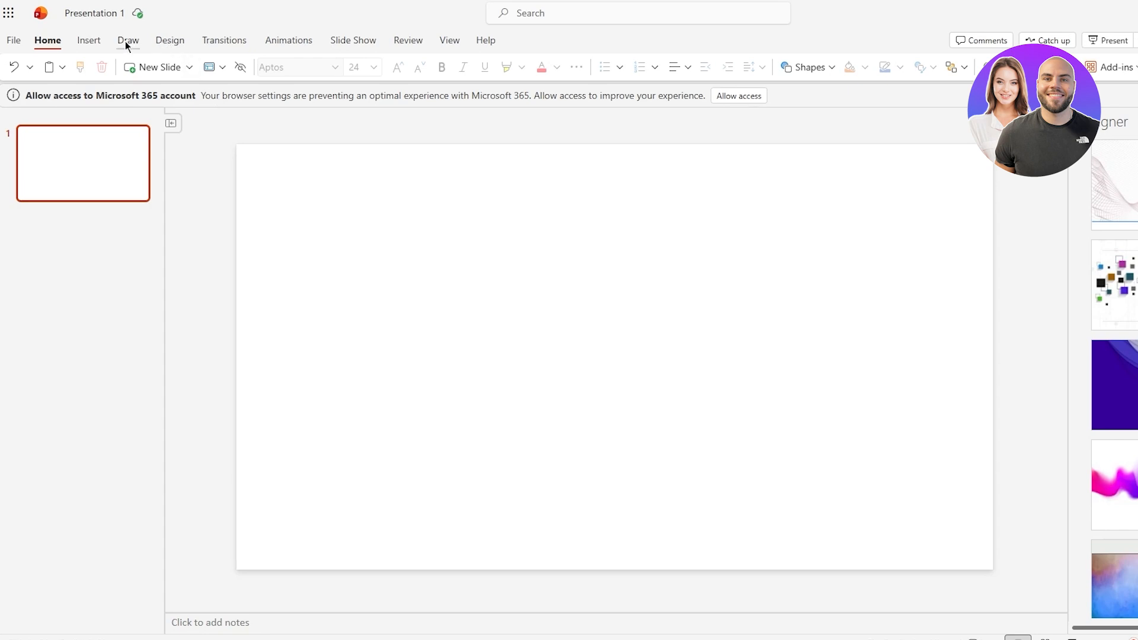
Step: Insert a new slide with the Title Slide layout
{"action": "left_click", "coordinate": [89, 40]}
{"action": "left_click", "coordinate": [73, 68]}
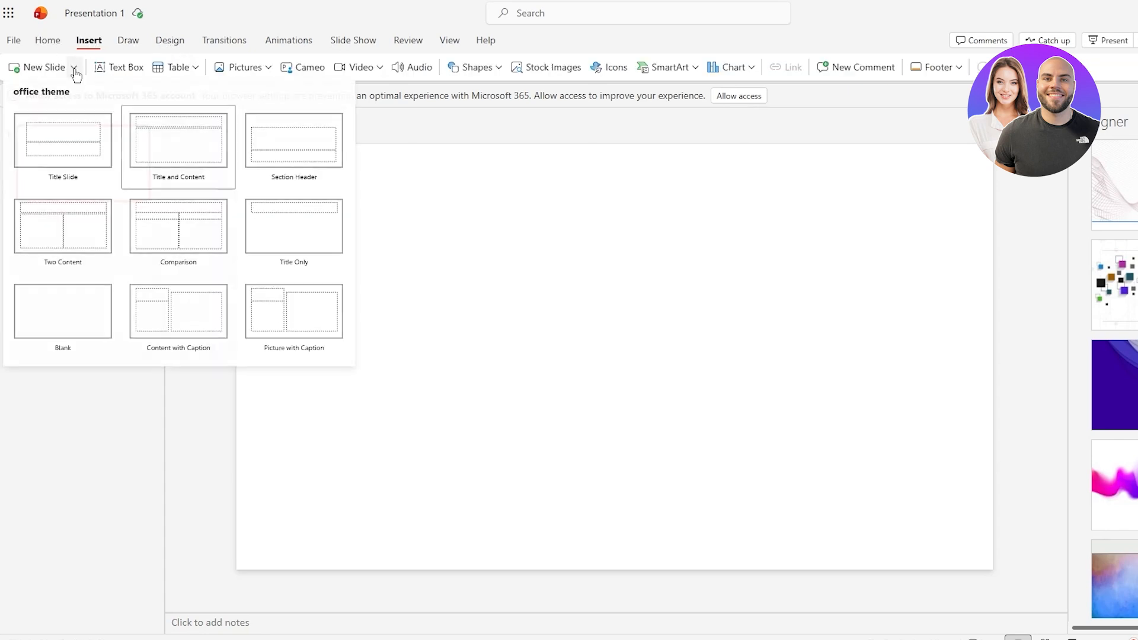
{"action": "left_click", "coordinate": [82, 152]}
{"action": "left_click", "coordinate": [737, 343]}
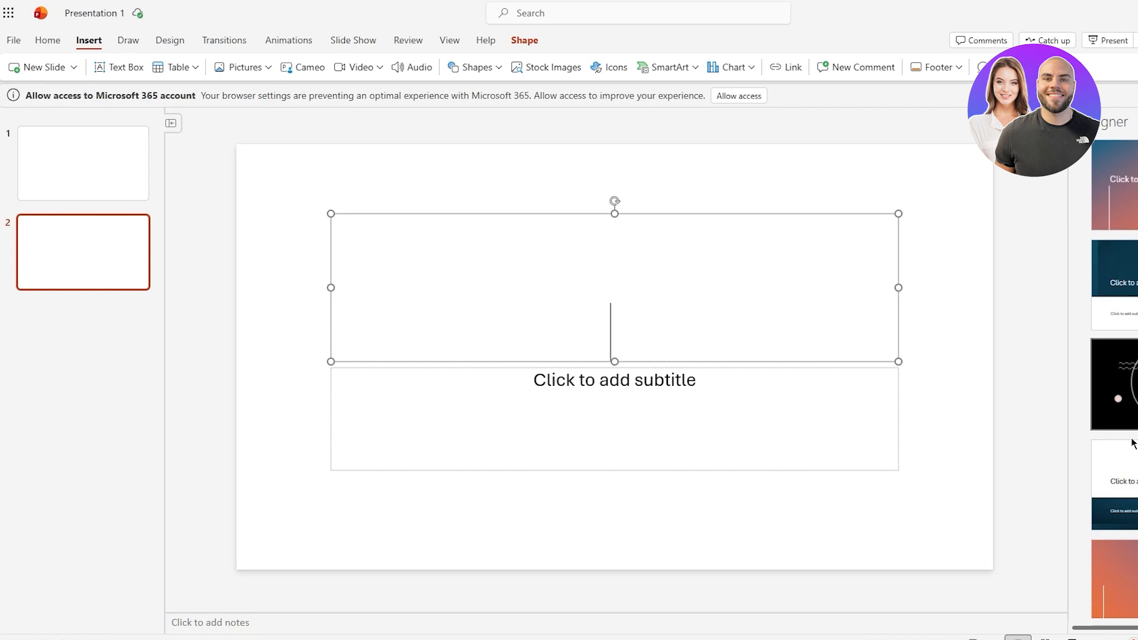
Step: Apply the black design idea with the large circle and dotted grid to the new slide
{"action": "scroll", "coordinate": [1115, 427], "scroll_direction": "down", "scroll_amount": 6}
{"action": "scroll", "coordinate": [1009, 446], "scroll_direction": "up", "scroll_amount": 1}
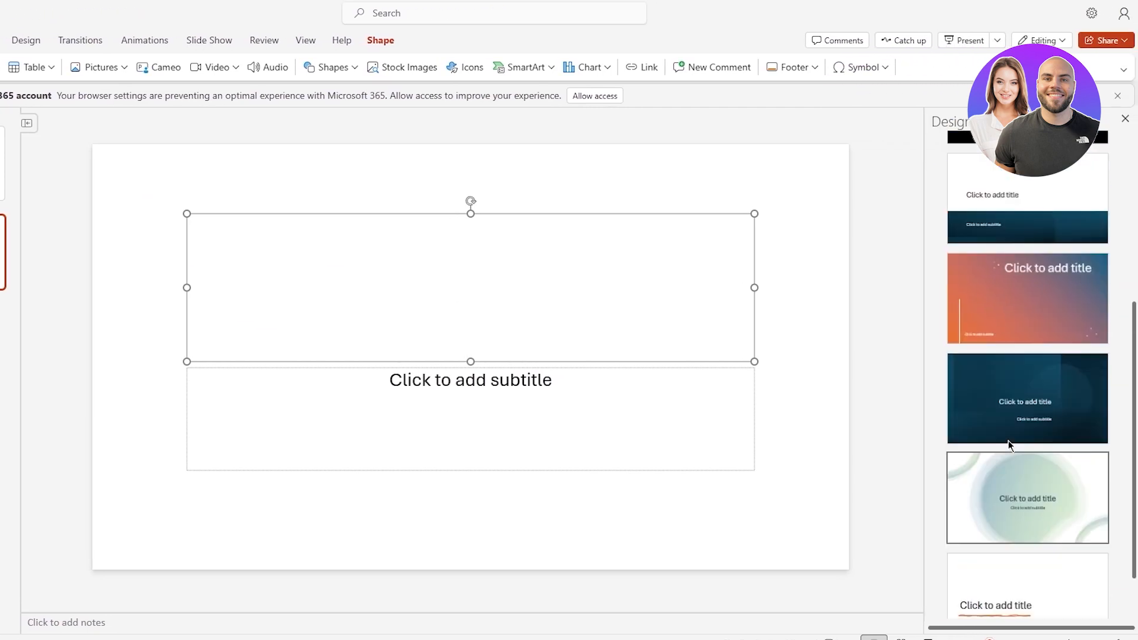
{"action": "scroll", "coordinate": [1009, 446], "scroll_direction": "up", "scroll_amount": 4}
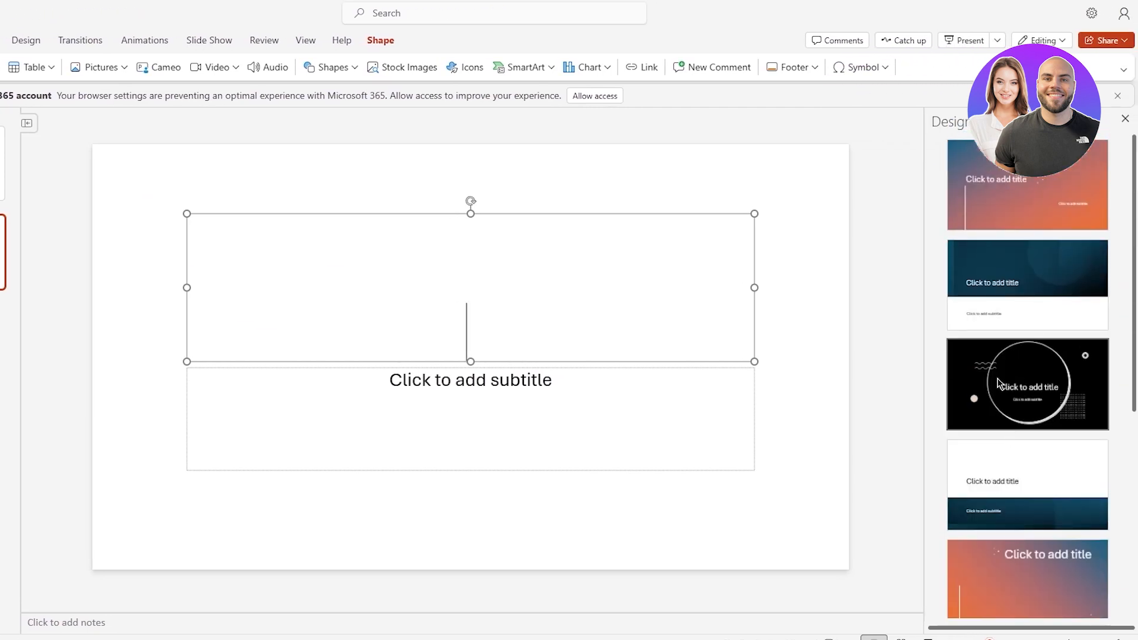
{"action": "left_click", "coordinate": [1063, 412]}
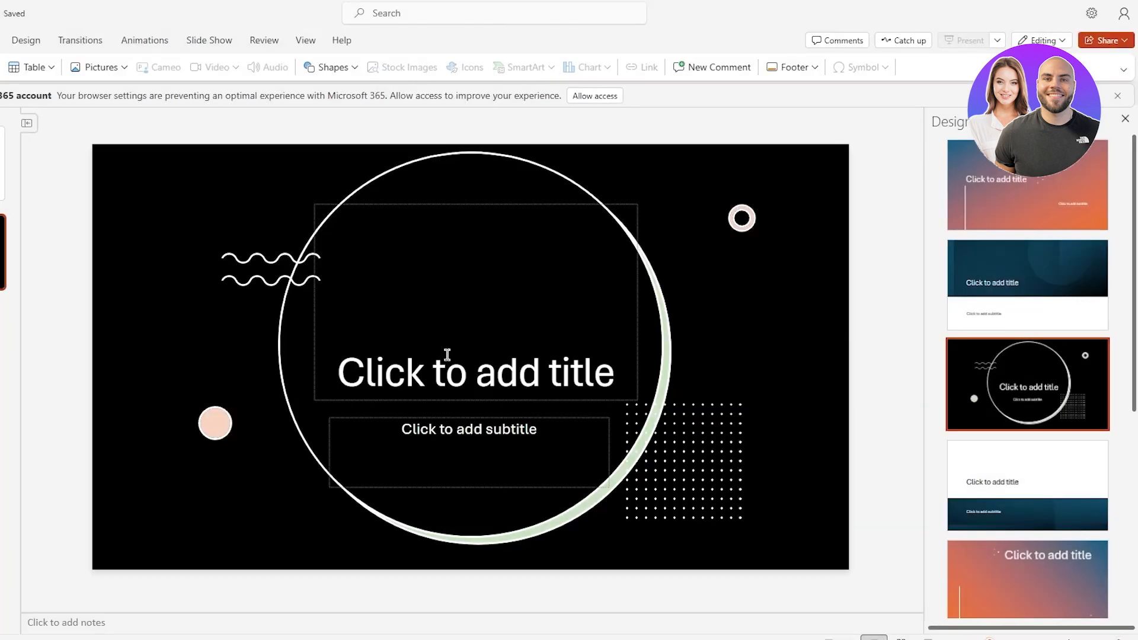
Step: Enter World War 2 as the slide's title
{"action": "left_click", "coordinate": [458, 364]}
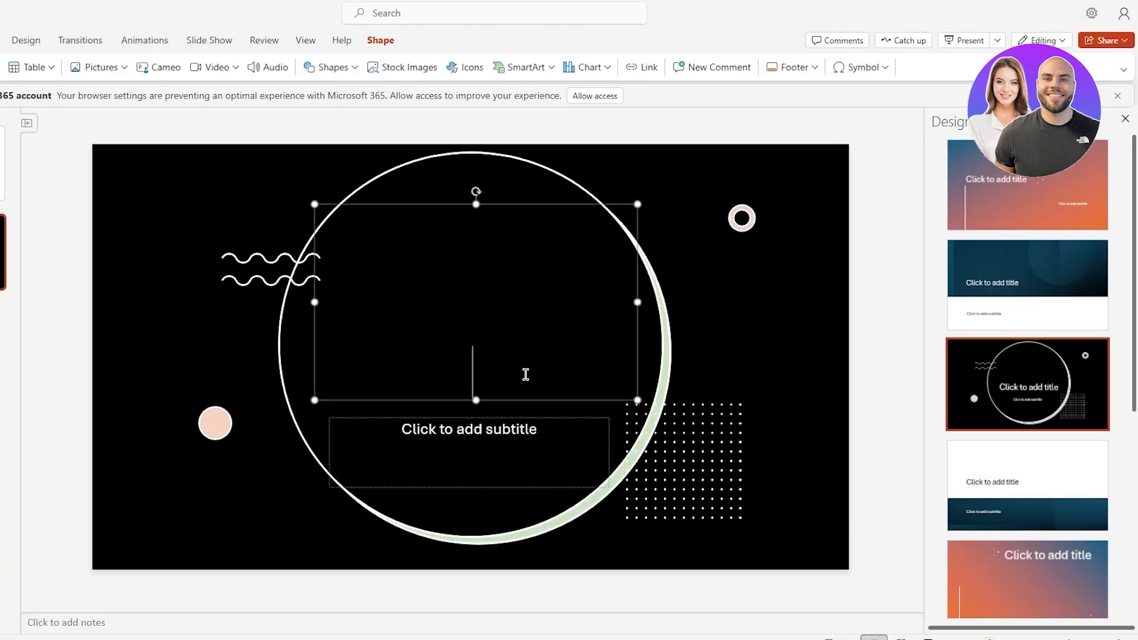
{"action": "type", "text": "W"}
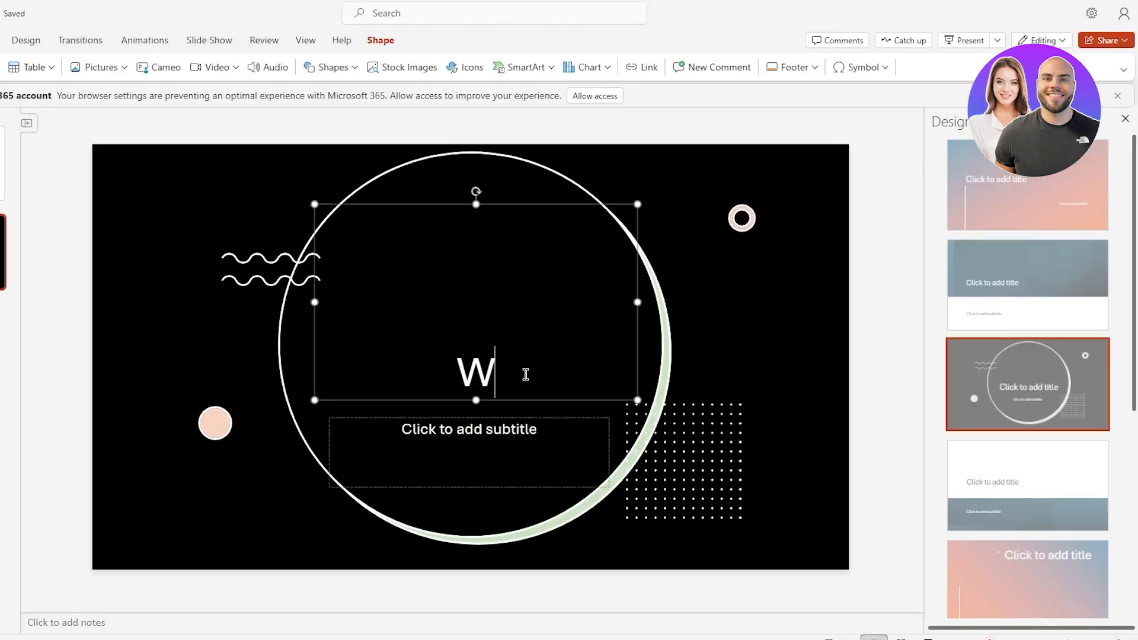
{"action": "type", "text": "orld War 2"}
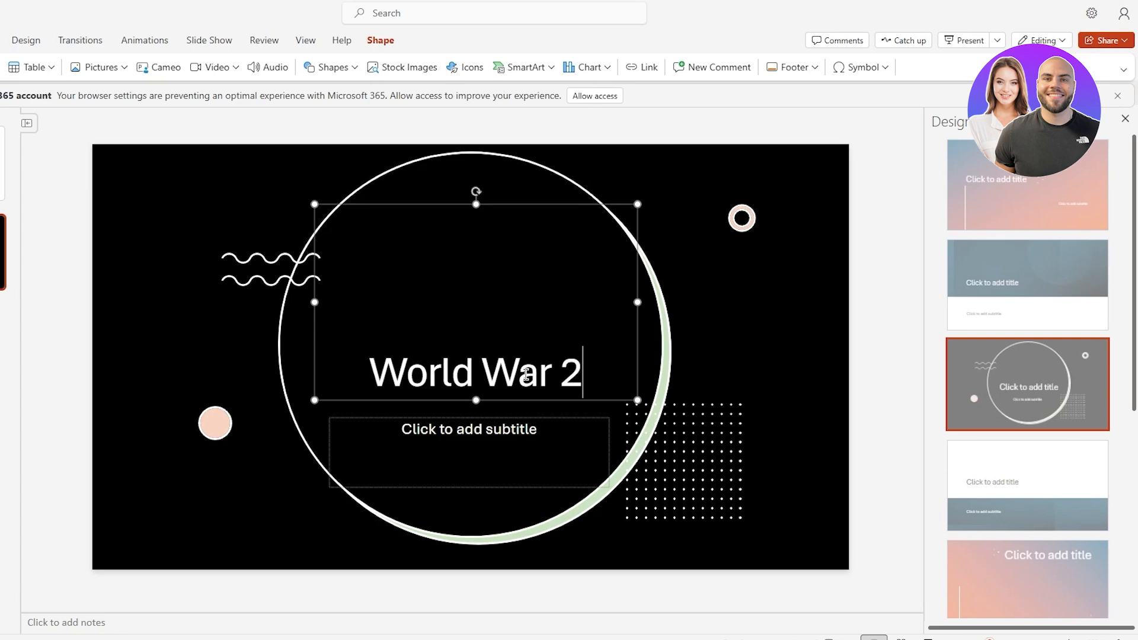
{"action": "left_click", "coordinate": [497, 417]}
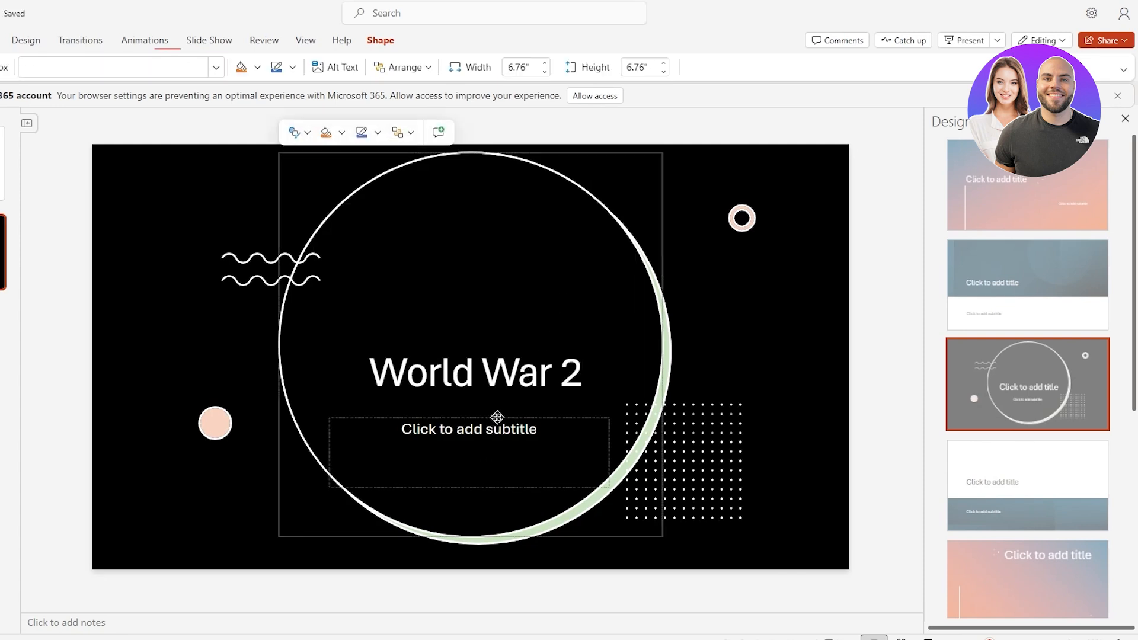
{"action": "key", "text": "Delete"}
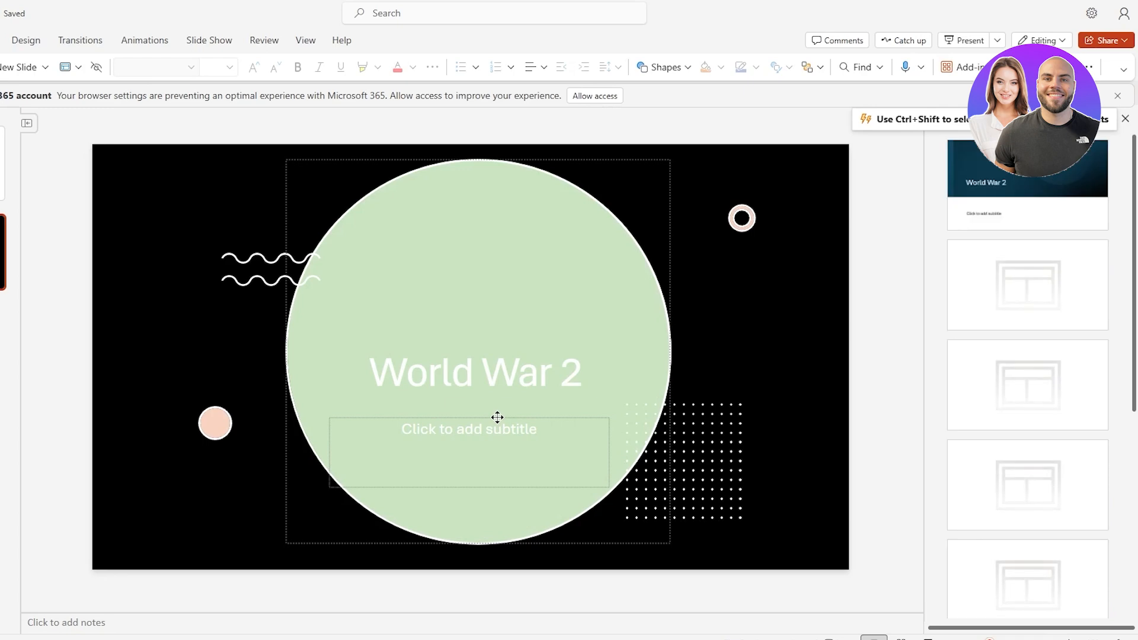
{"action": "key", "text": "ctrl+z"}
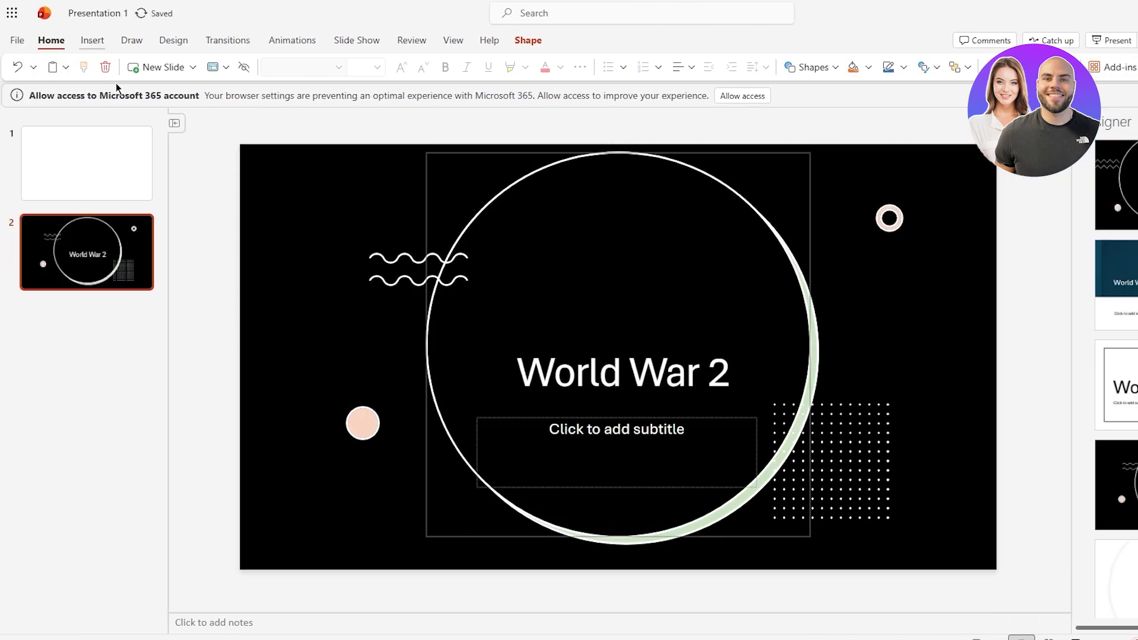
Step: Insert a new slide with the Title and Content layout
{"action": "left_click", "coordinate": [94, 40]}
{"action": "left_click", "coordinate": [77, 66]}
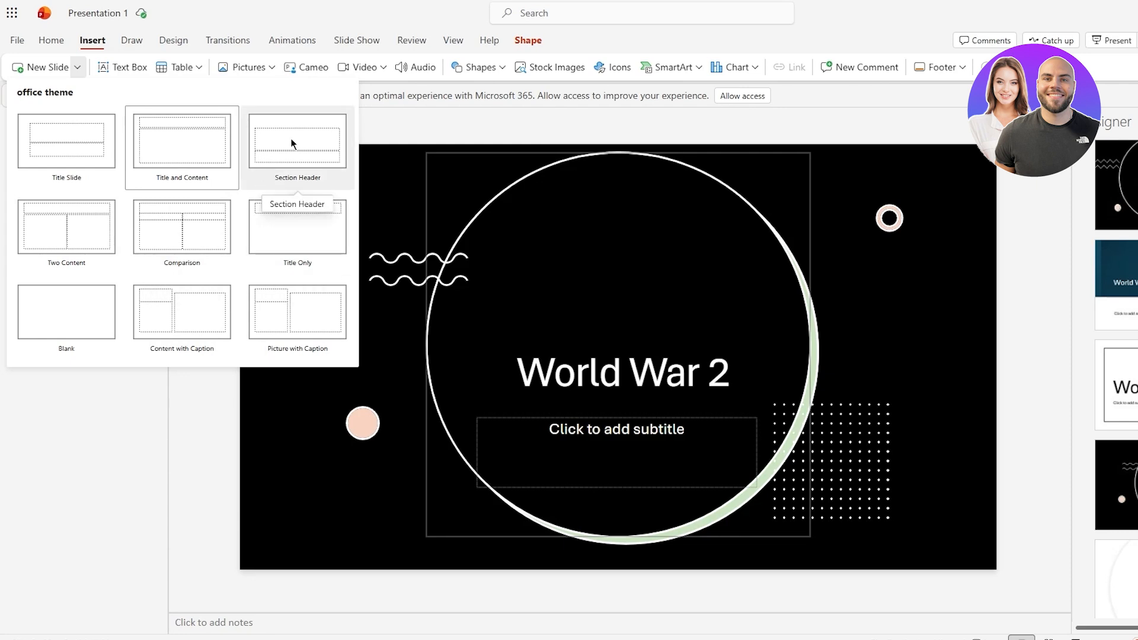
{"action": "left_click", "coordinate": [196, 154]}
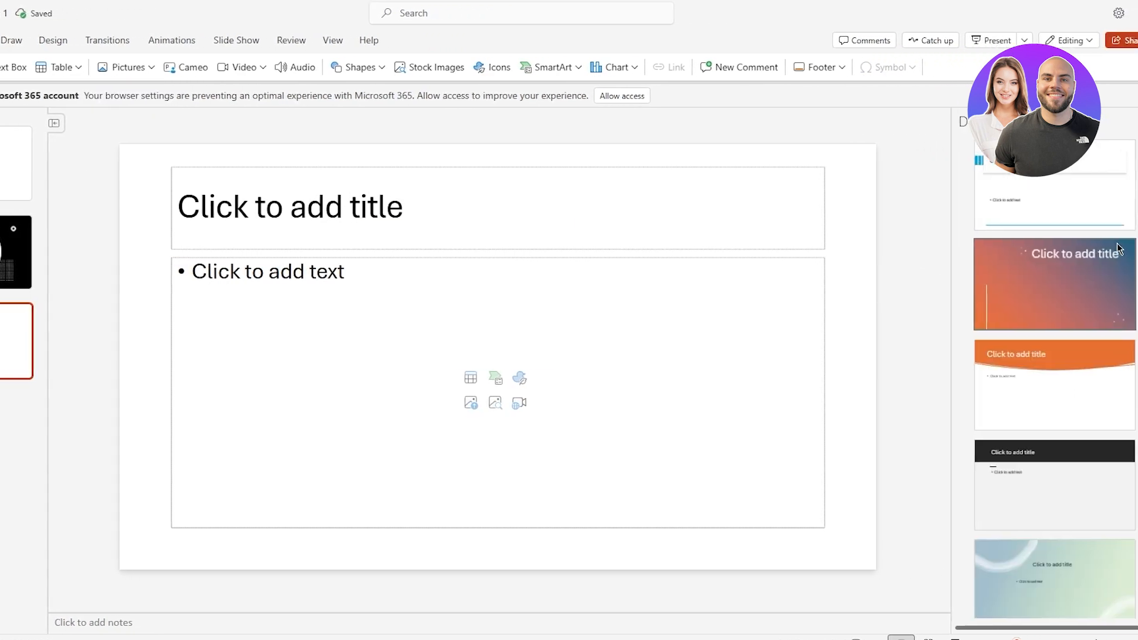
{"action": "scroll", "coordinate": [1062, 403], "scroll_direction": "down", "scroll_amount": 5}
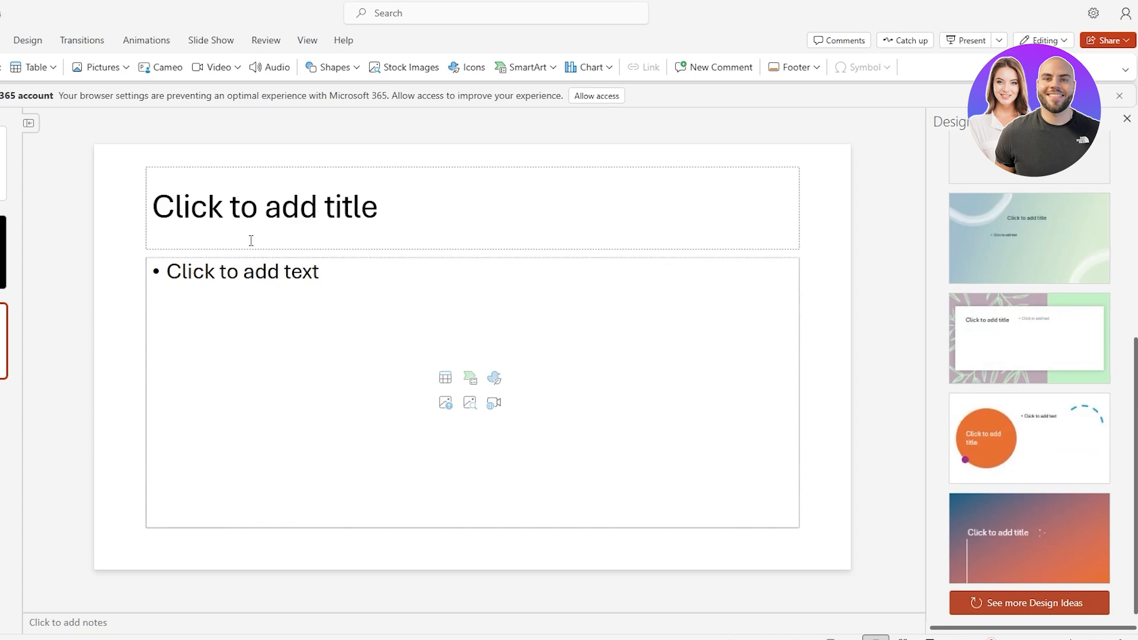
{"action": "scroll", "coordinate": [991, 220], "scroll_direction": "up", "scroll_amount": 5}
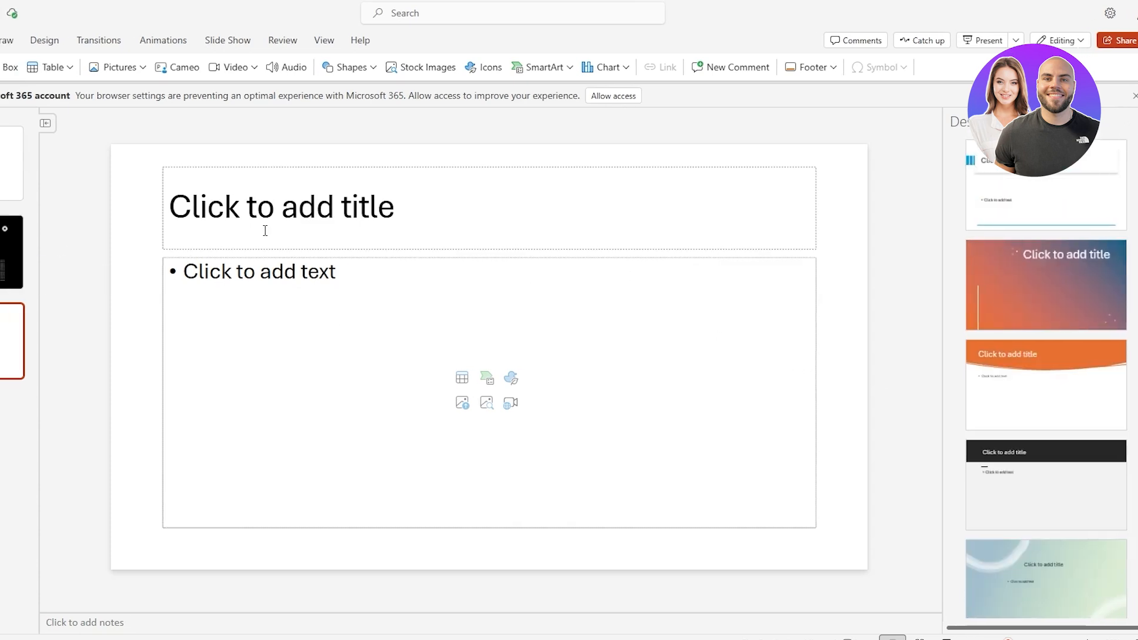
{"action": "left_click", "coordinate": [314, 216]}
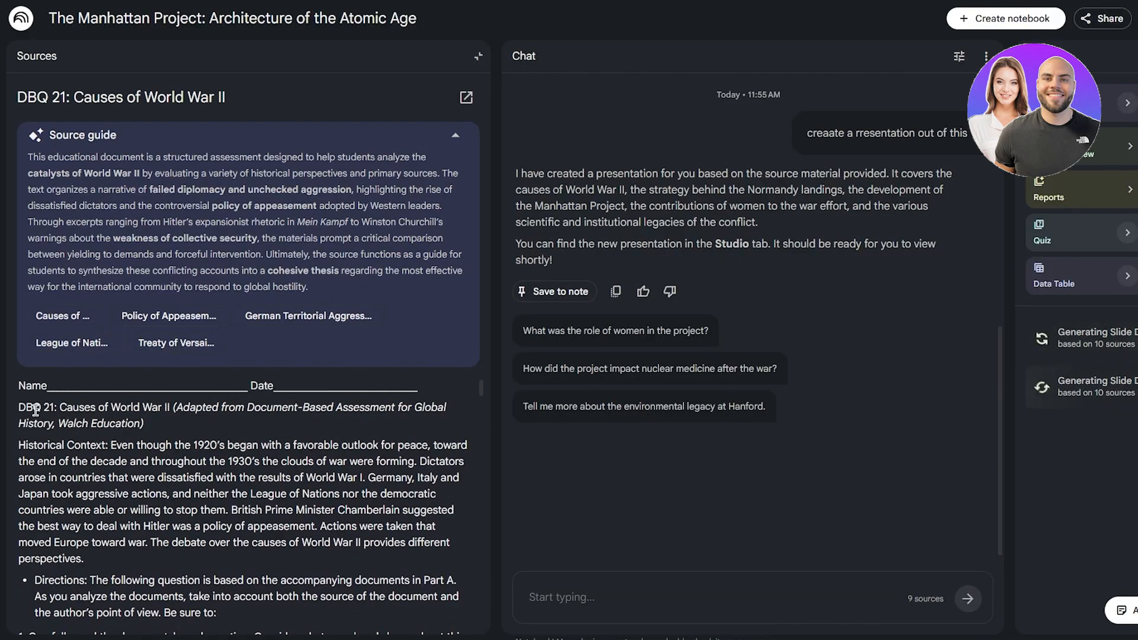
Step: Switch to NotebookLM and copy the phrase "Causes of World War II" from the DBQ 21 source text
{"action": "left_click_drag", "start_coordinate": [60, 408], "coordinate": [170, 409]}
{"action": "right_click", "coordinate": [170, 409]}
{"action": "left_click", "coordinate": [221, 171]}
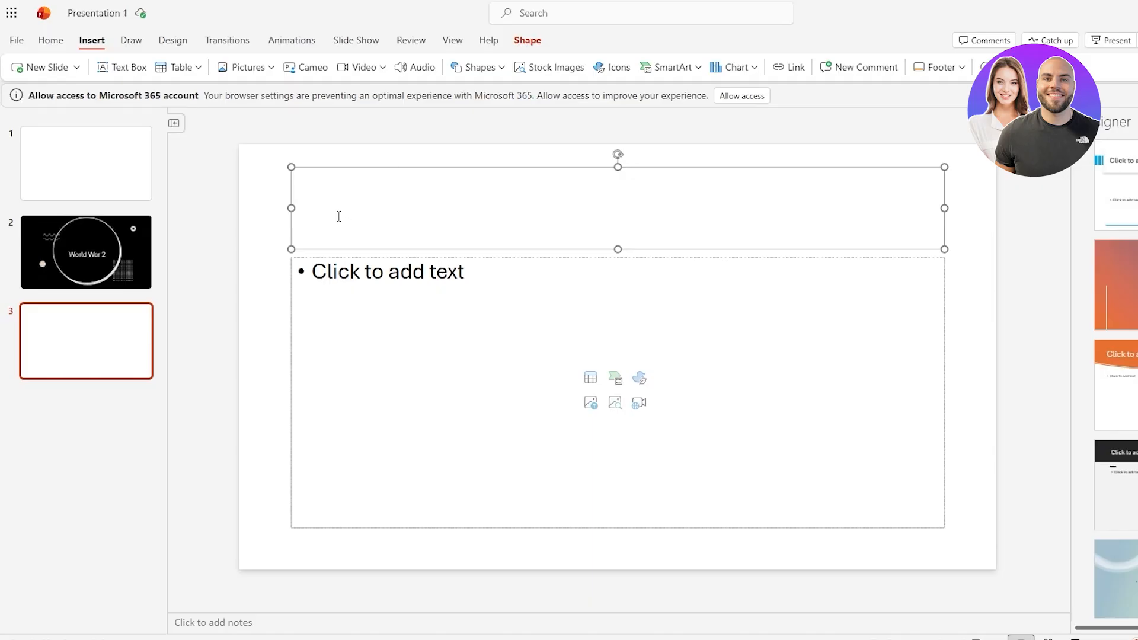
Step: Paste the copied phrase "Causes of World War II" into the new slide's title placeholder
{"action": "right_click", "coordinate": [339, 216]}
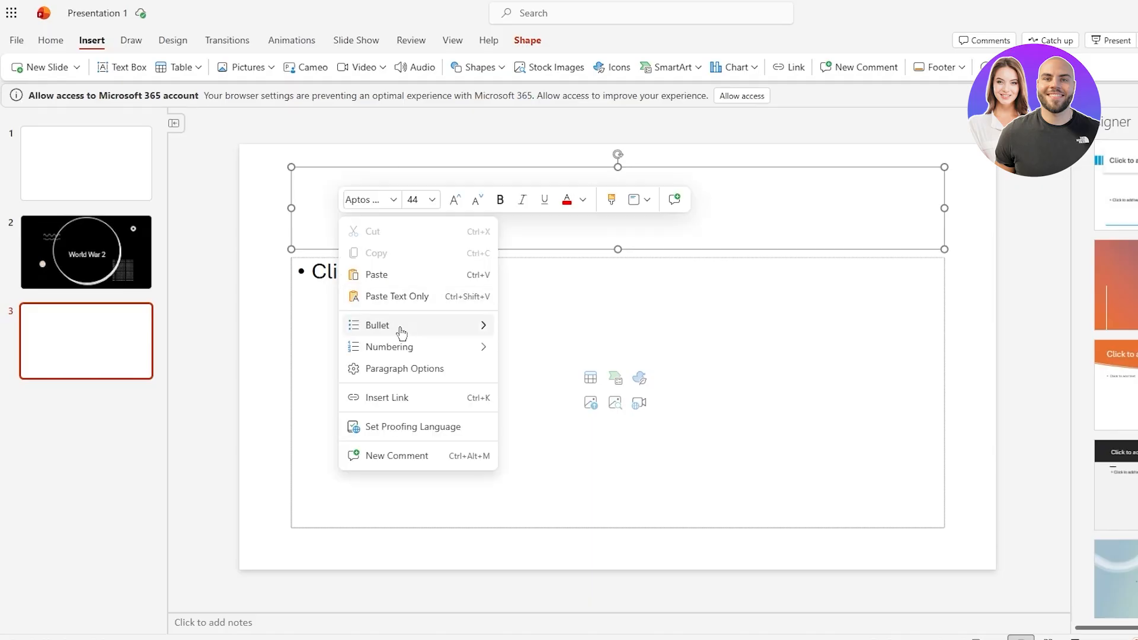
{"action": "left_click", "coordinate": [387, 276]}
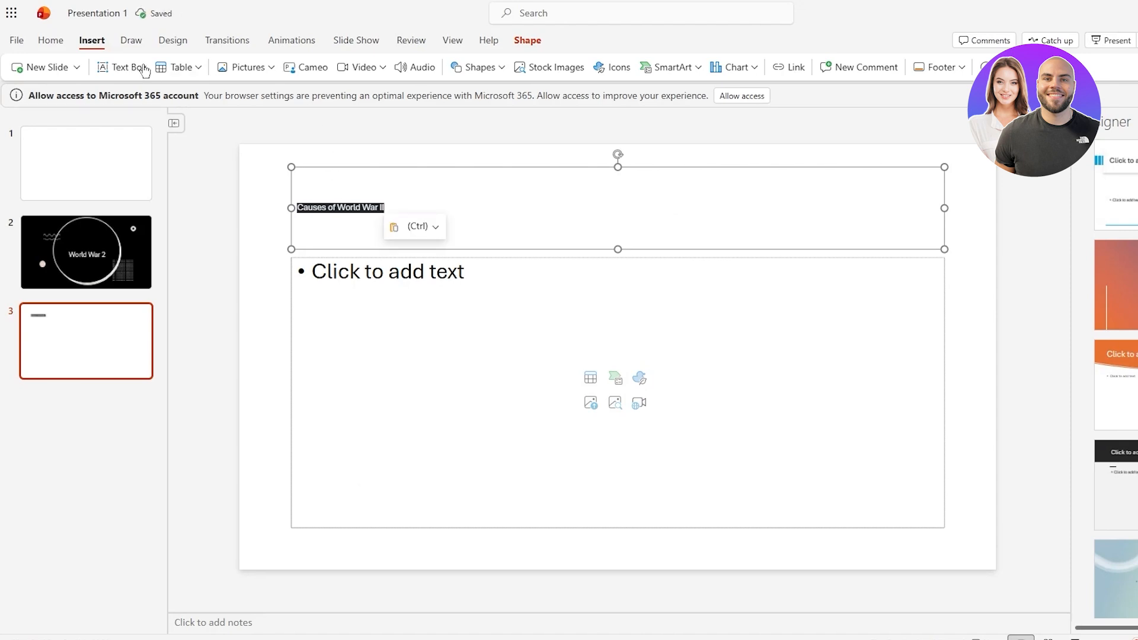
{"action": "left_click", "coordinate": [51, 40]}
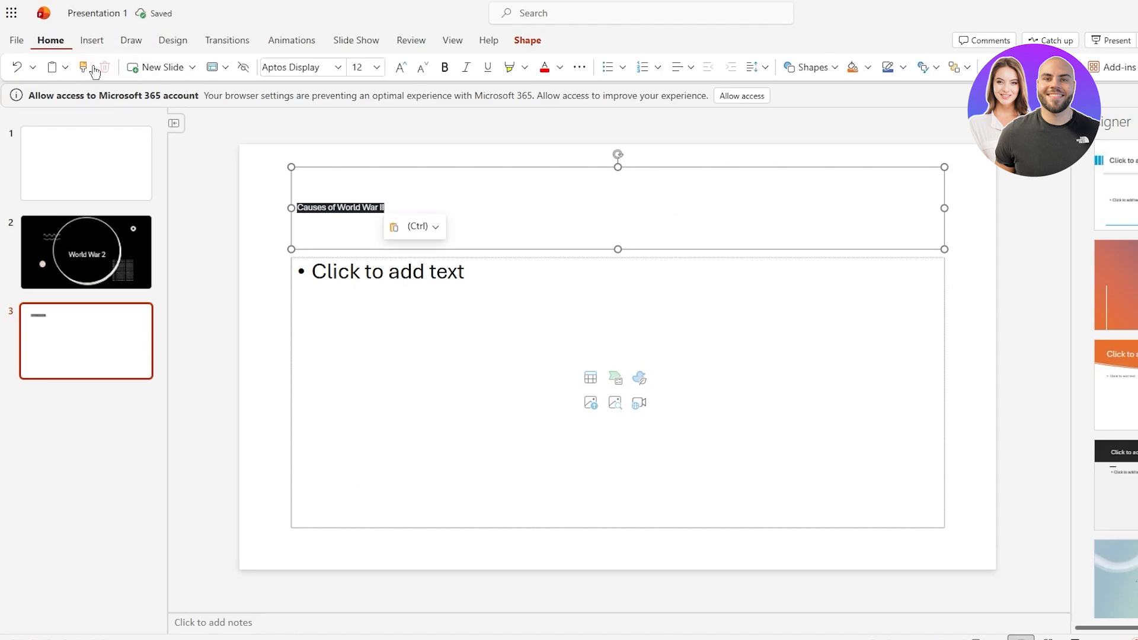
Step: Set the pasted title's font size to 28 pt
{"action": "left_click", "coordinate": [376, 67]}
{"action": "left_click", "coordinate": [368, 409]}
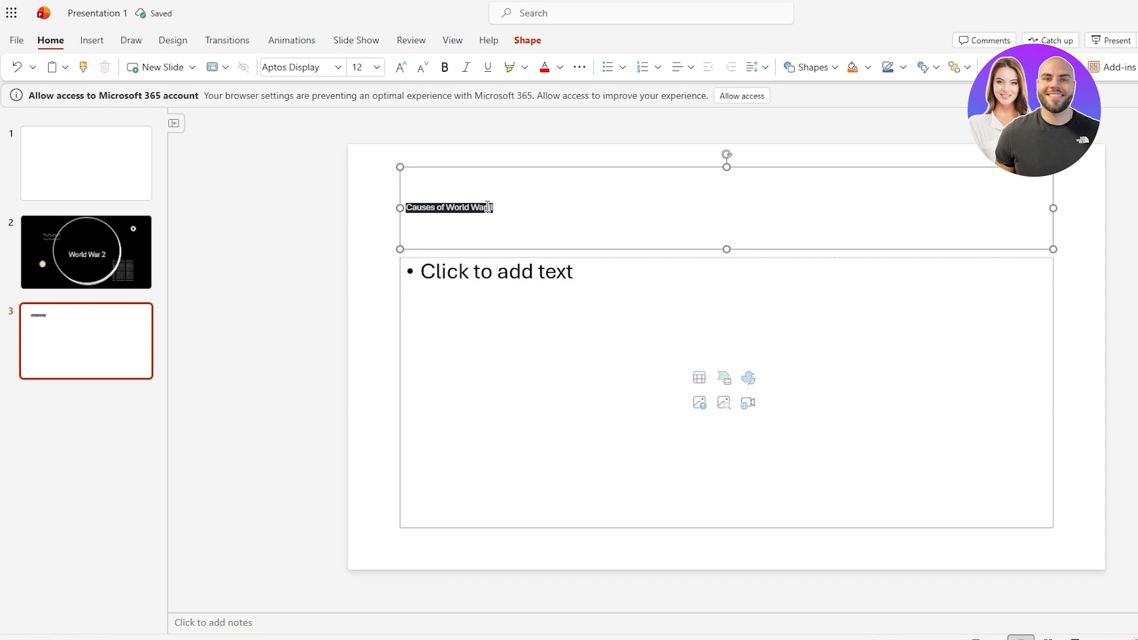
{"action": "left_click", "coordinate": [377, 67]}
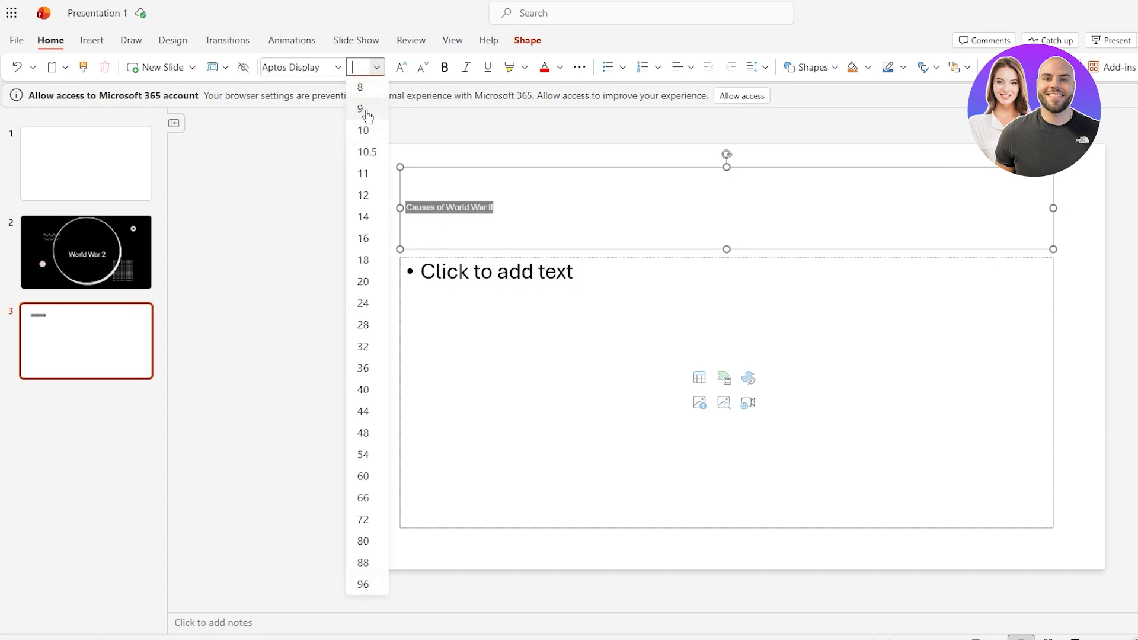
{"action": "left_click", "coordinate": [362, 327]}
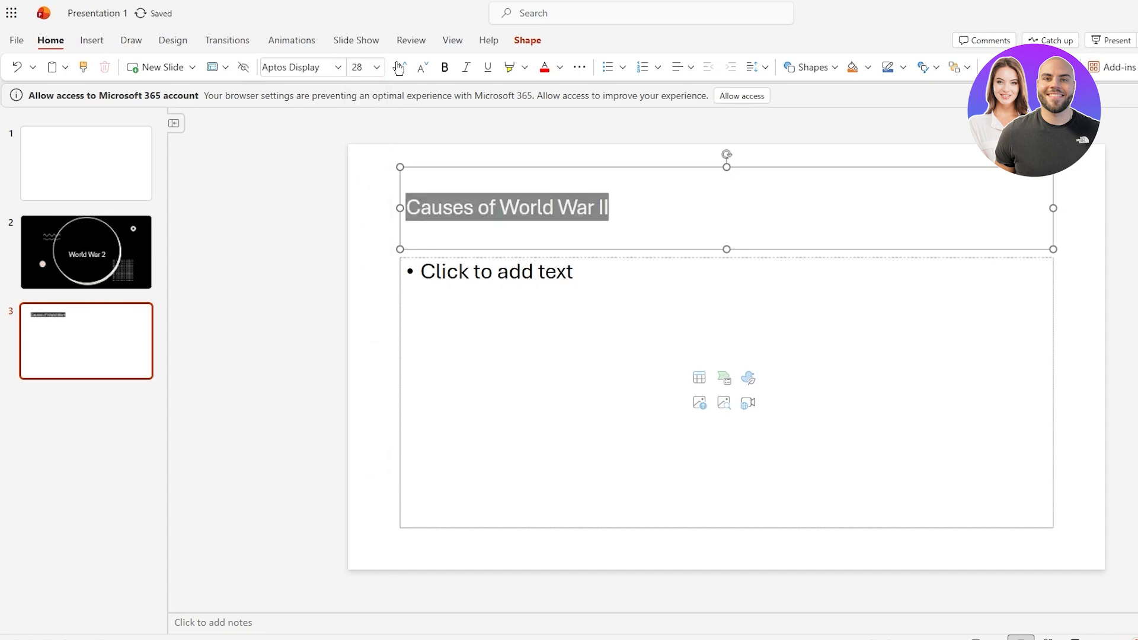
Step: Make the title bold and enlarge its font size to 54 pt
{"action": "left_click", "coordinate": [445, 67]}
{"action": "left_click", "coordinate": [379, 69]}
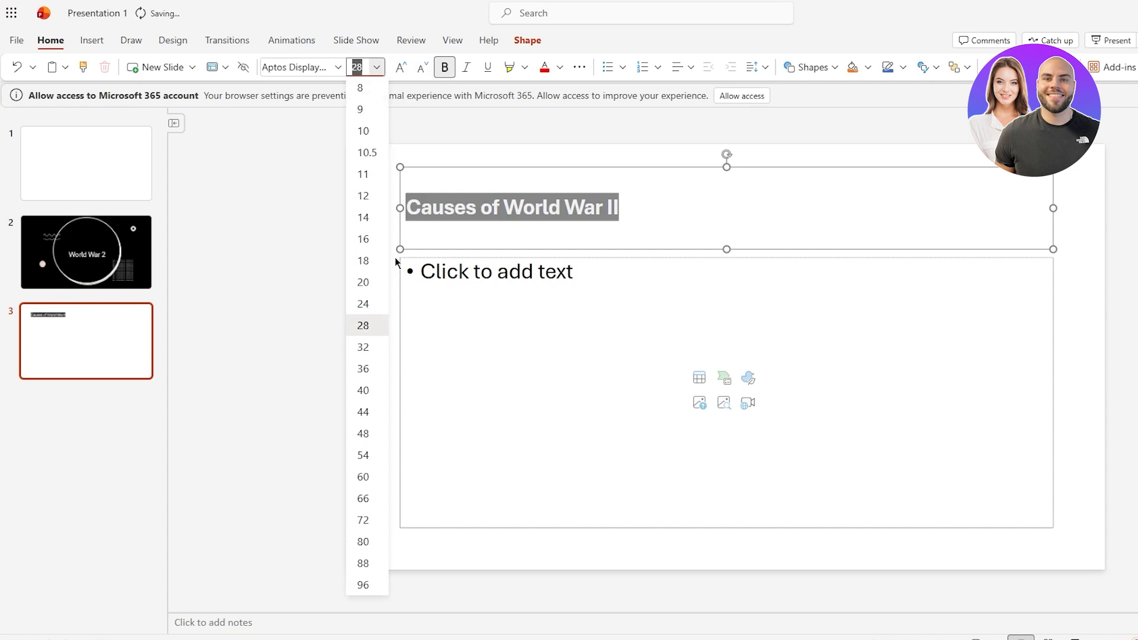
{"action": "left_click", "coordinate": [371, 437]}
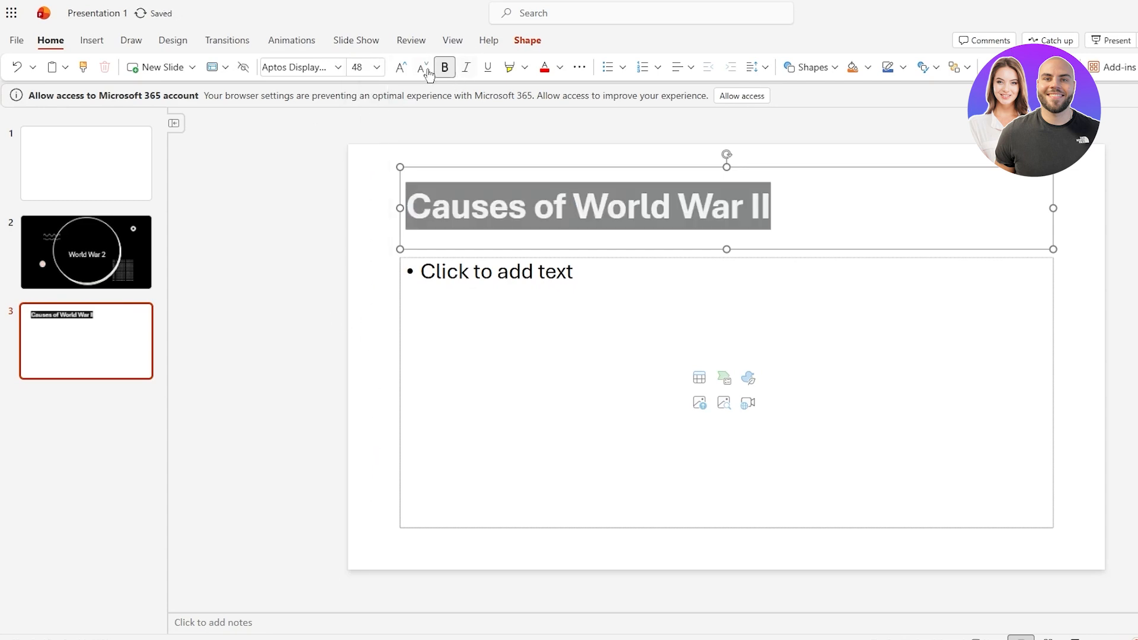
{"action": "left_click", "coordinate": [402, 69]}
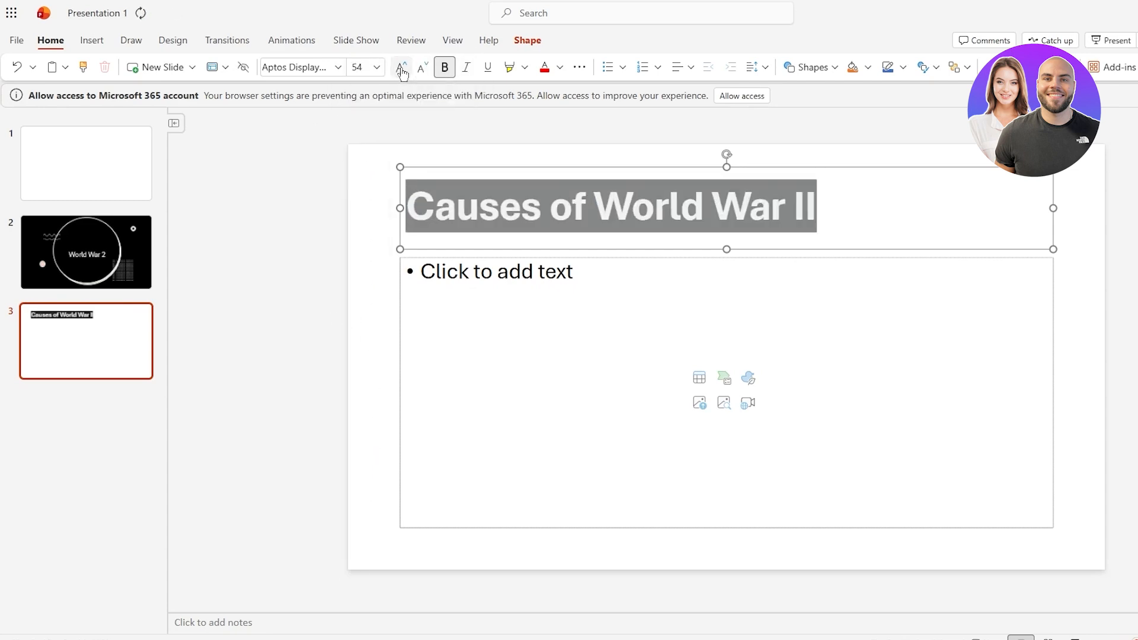